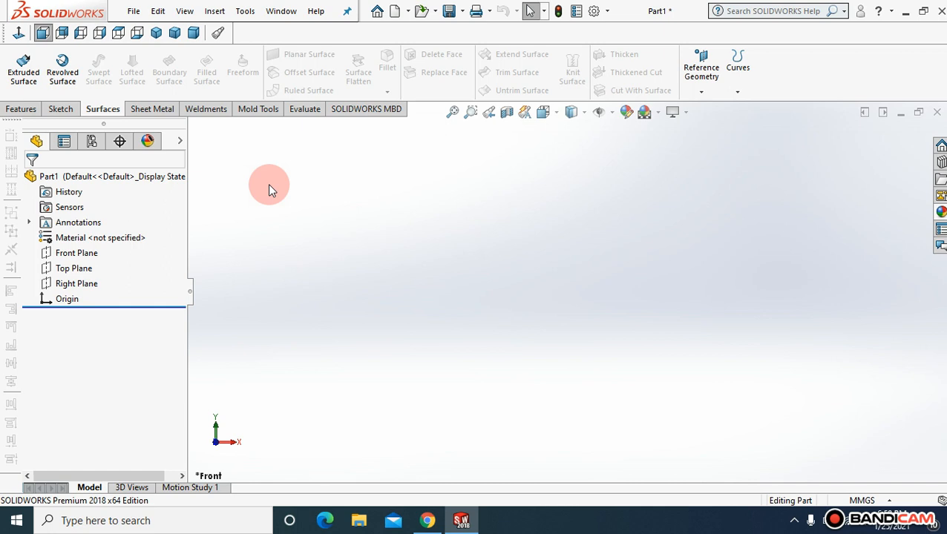
Sketch a center rectangle on the Front Plane, centered on the origin and wider than it is tall, and close the sketch
click(61, 109)
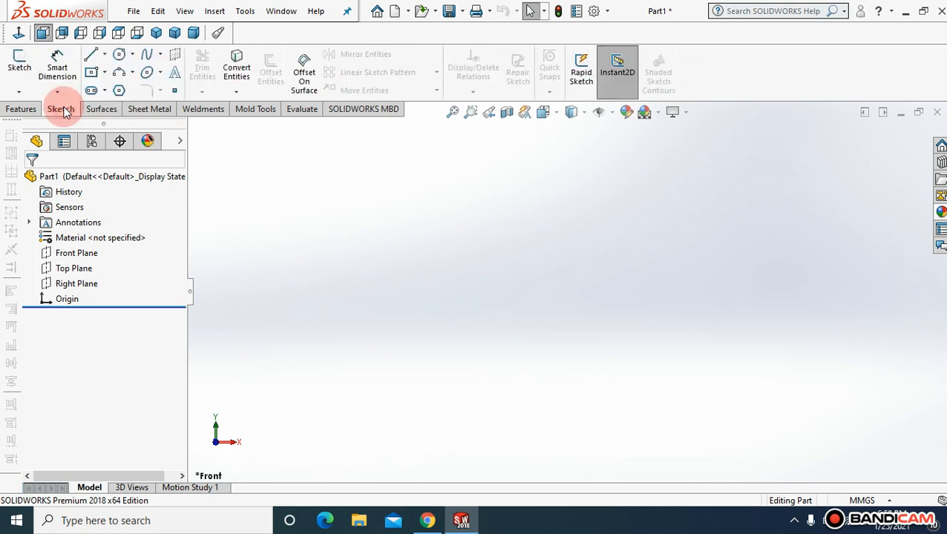
click(104, 72)
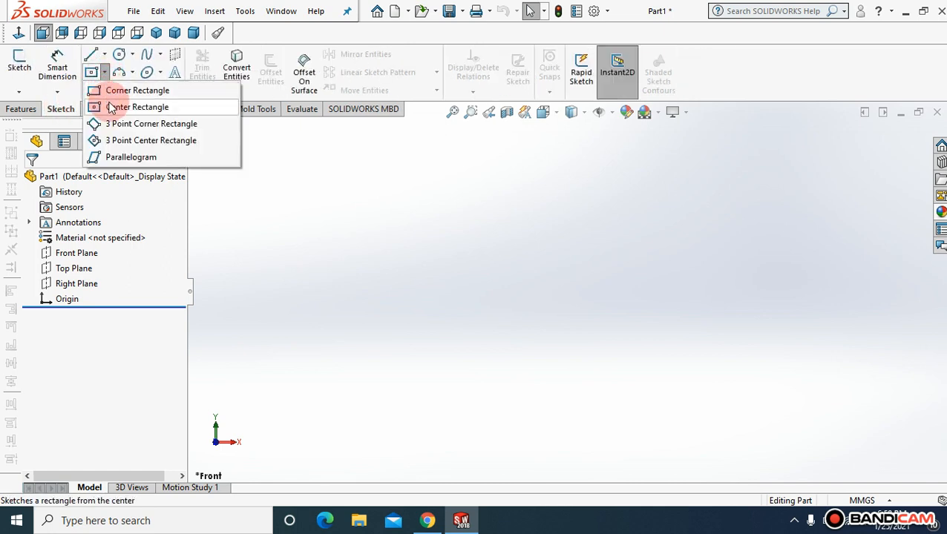
click(97, 106)
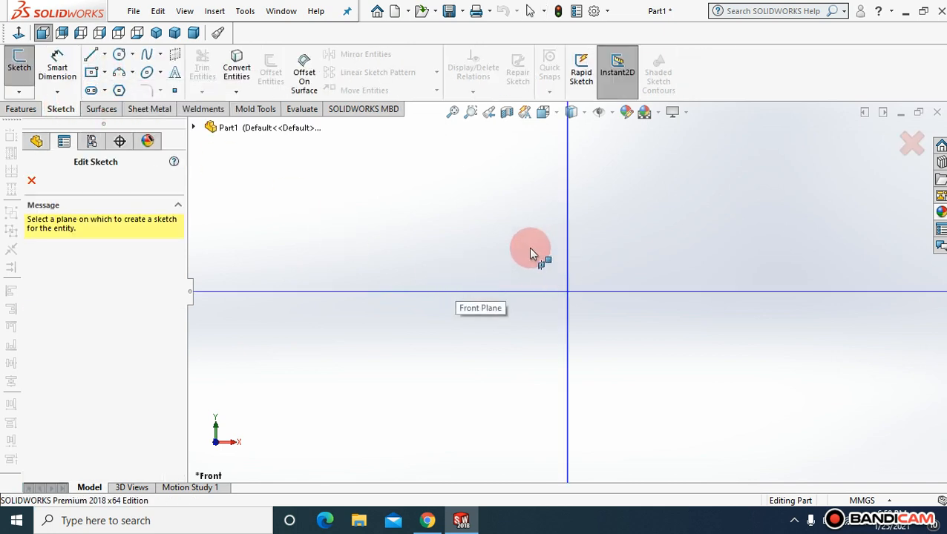
key(f)
mouse_move(503, 186)
middle_down()
mouse_move(462, 249)
mouse_move(488, 187)
middle_up()
click(492, 171)
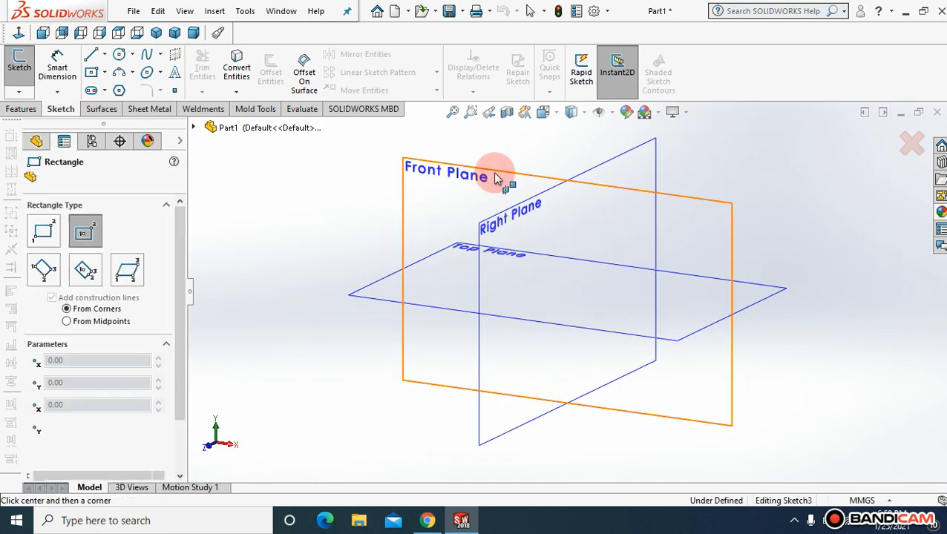
click(42, 33)
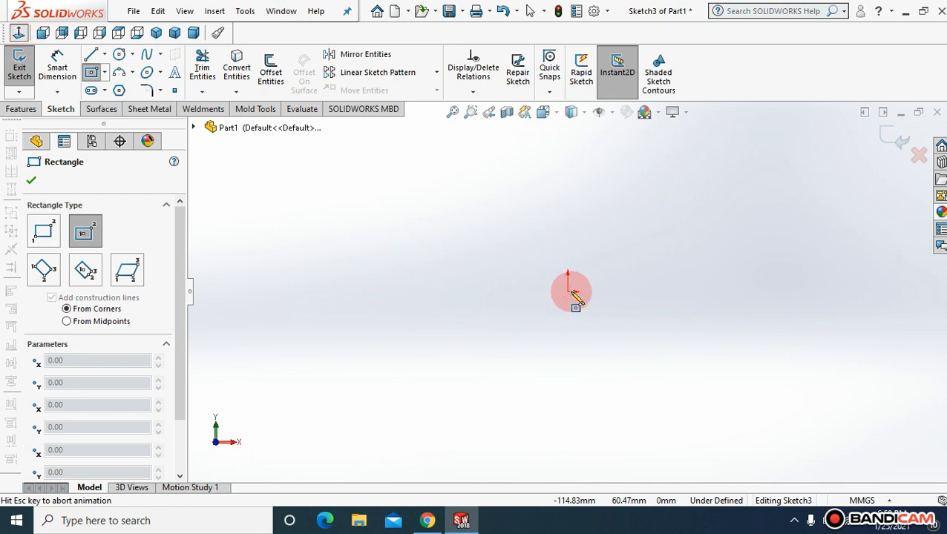
drag(569, 292, 495, 256)
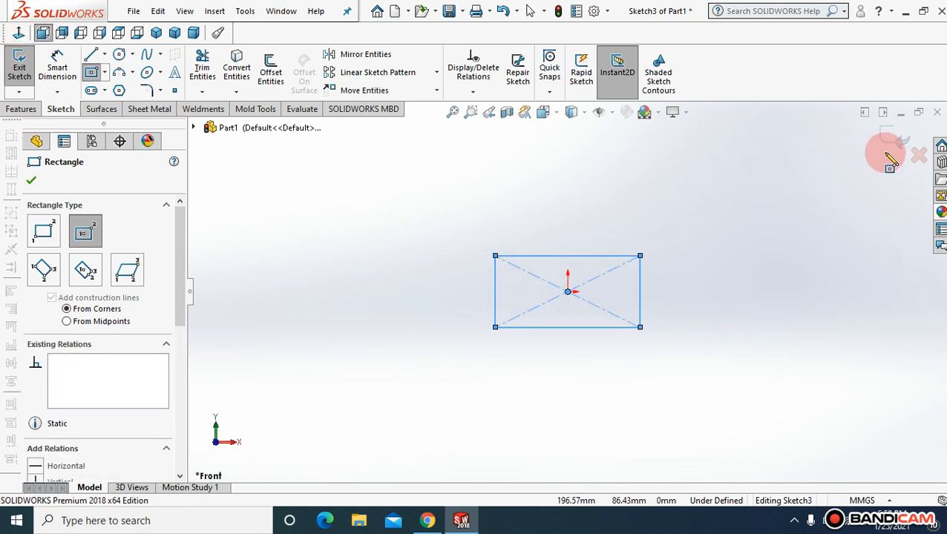
click(890, 142)
click(453, 112)
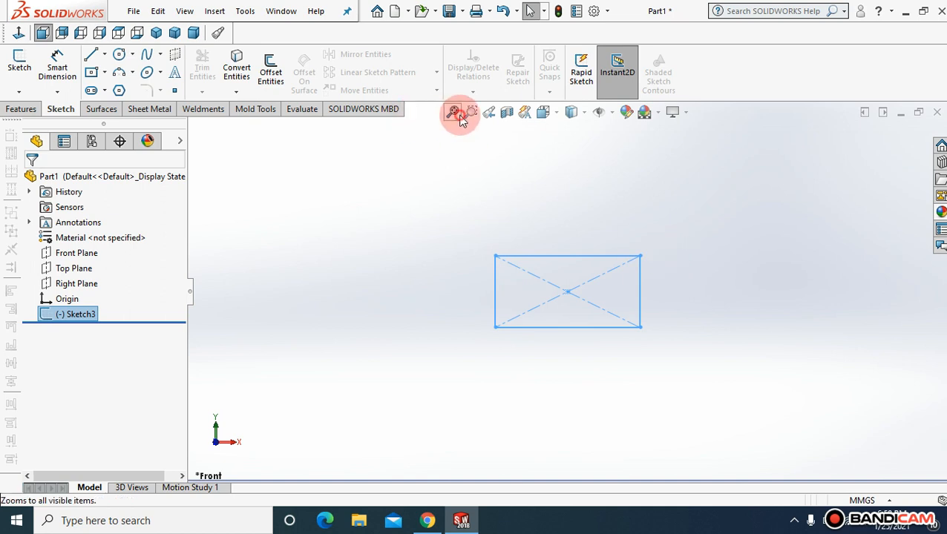
Create a planar surface bounded by the rectangle sketch
click(104, 110)
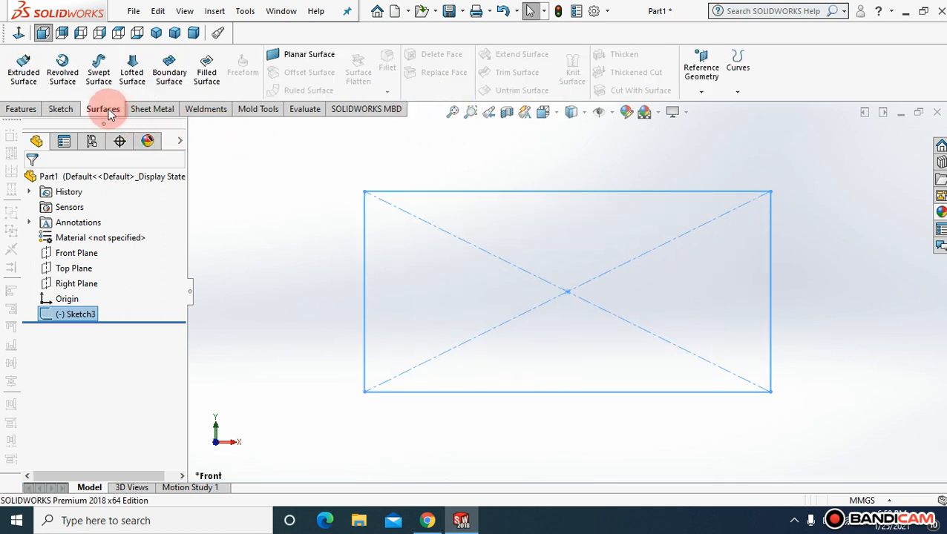
click(308, 60)
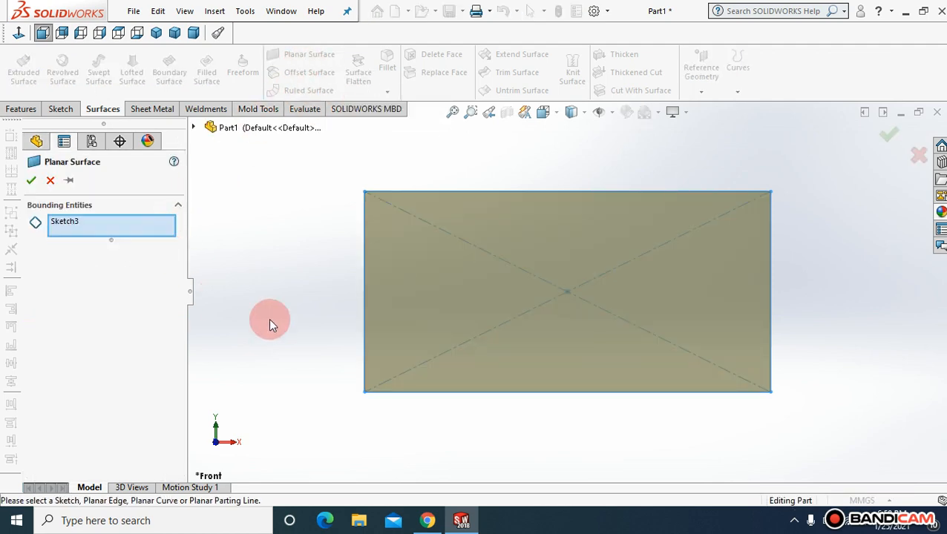
middle_drag(305, 335, 249, 269)
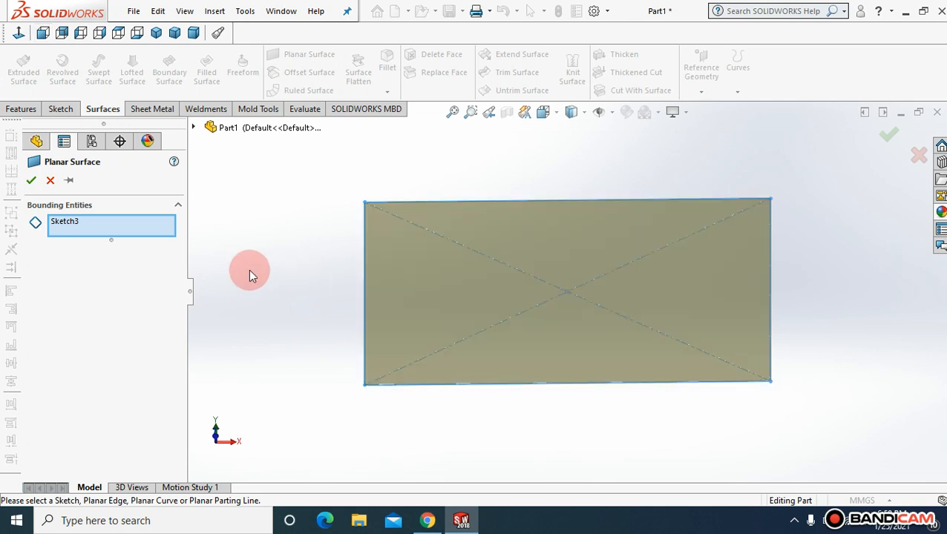
middle_drag(306, 286, 223, 241)
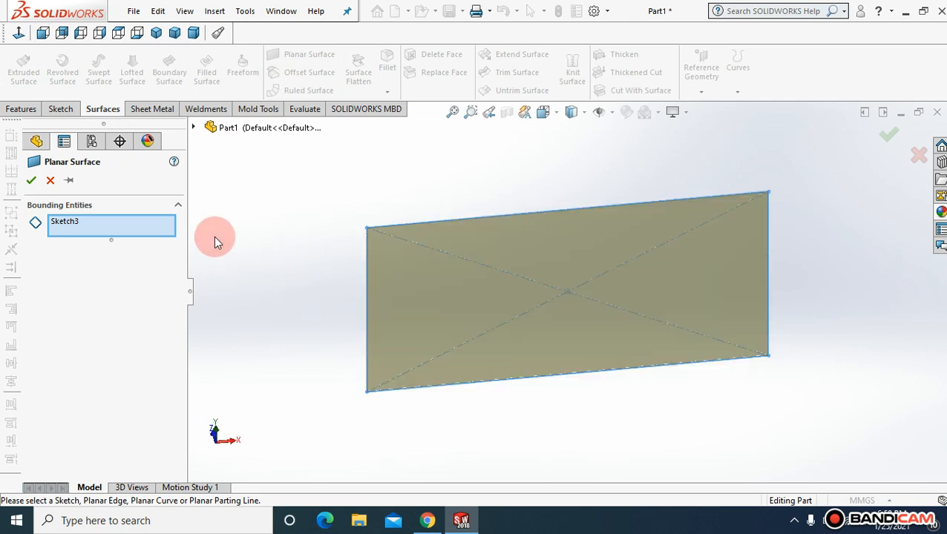
click(32, 179)
middle_drag(302, 279, 270, 250)
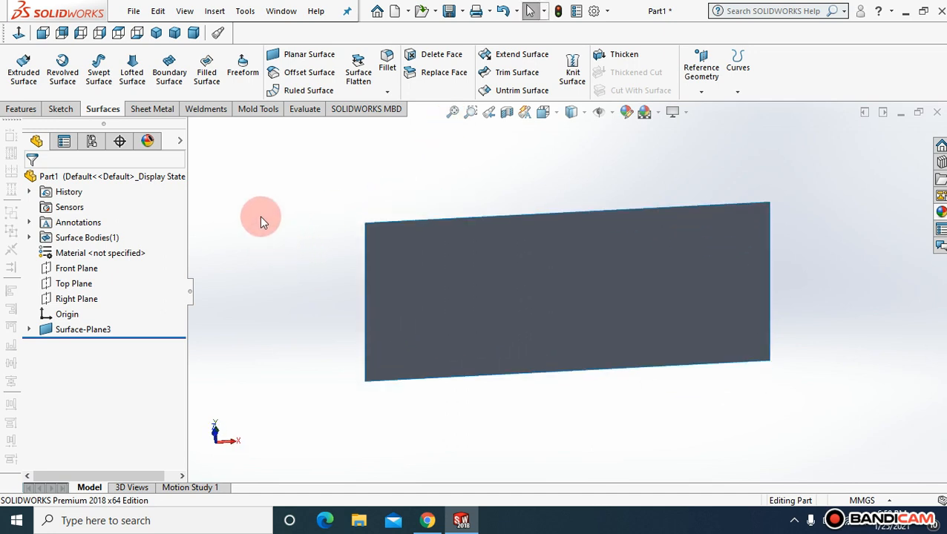
Start a Freeform on the planar surface's face with the control type set to Control polygon
click(249, 91)
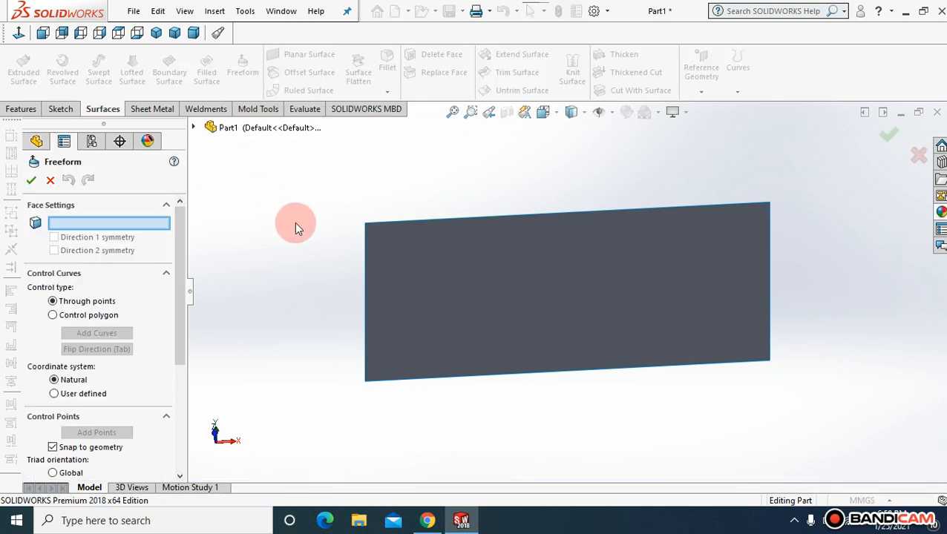
middle_drag(294, 226, 364, 239)
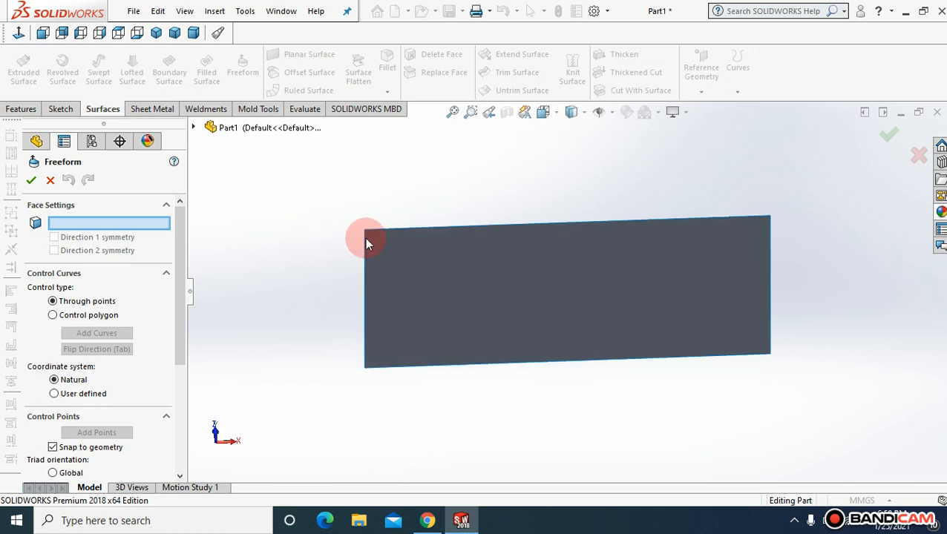
click(458, 302)
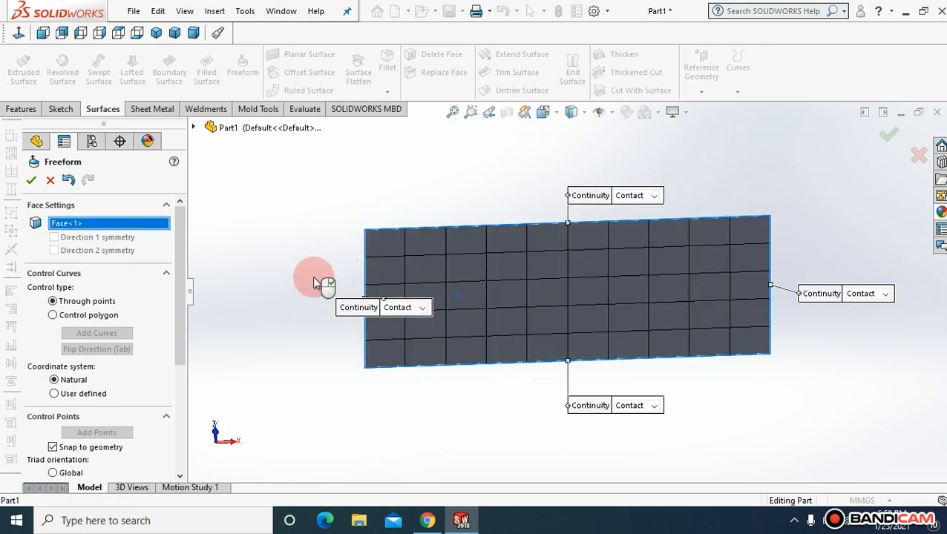
middle_drag(313, 264, 311, 285)
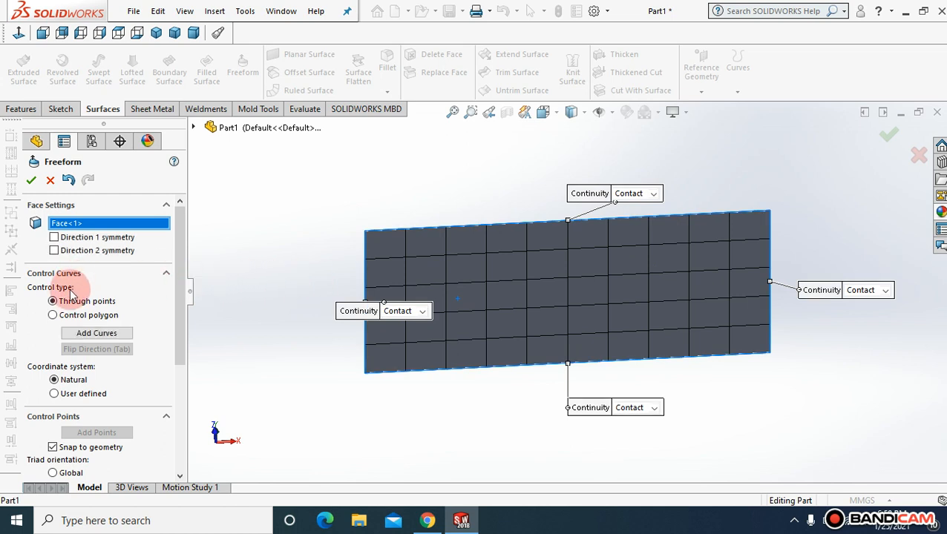
drag(182, 308, 181, 325)
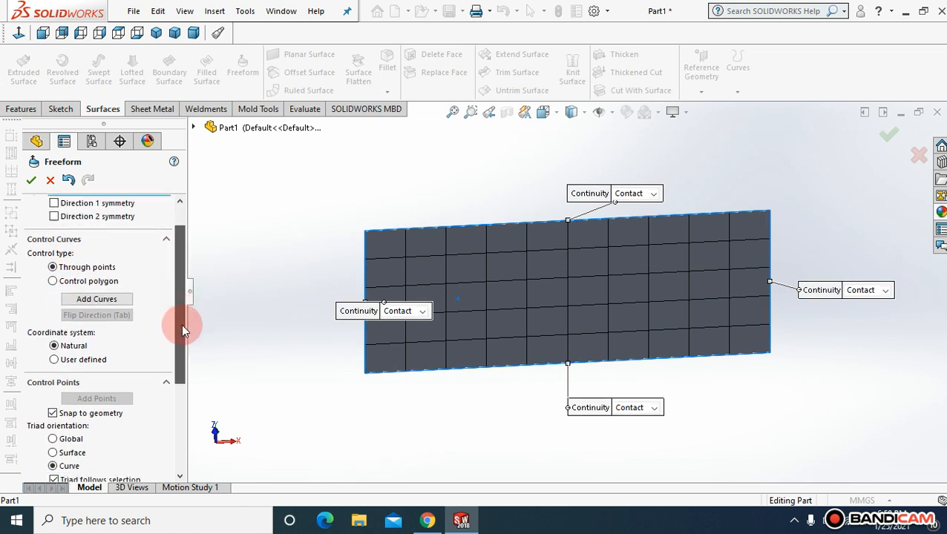
click(54, 282)
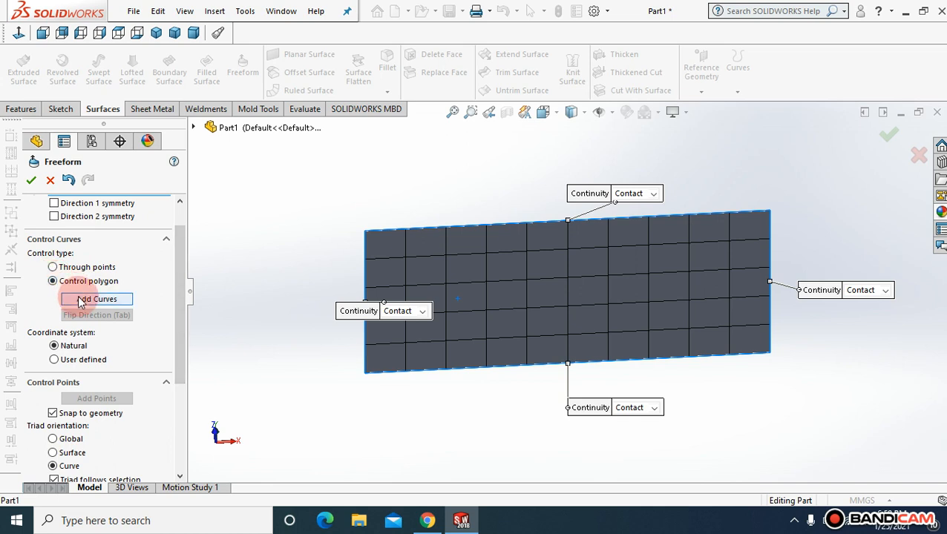
Add a vertical control curve across the face, slightly left of its center, flipping the curve direction as needed
click(81, 299)
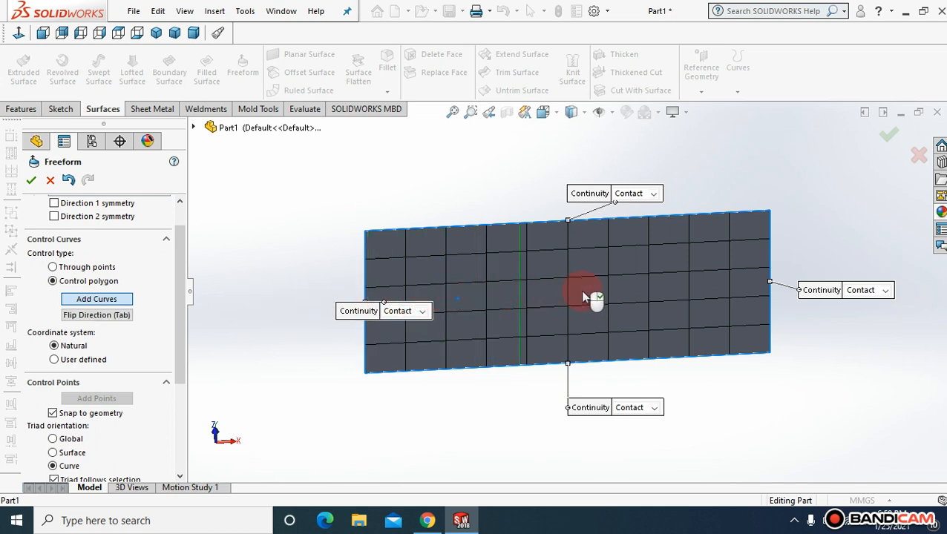
click(93, 318)
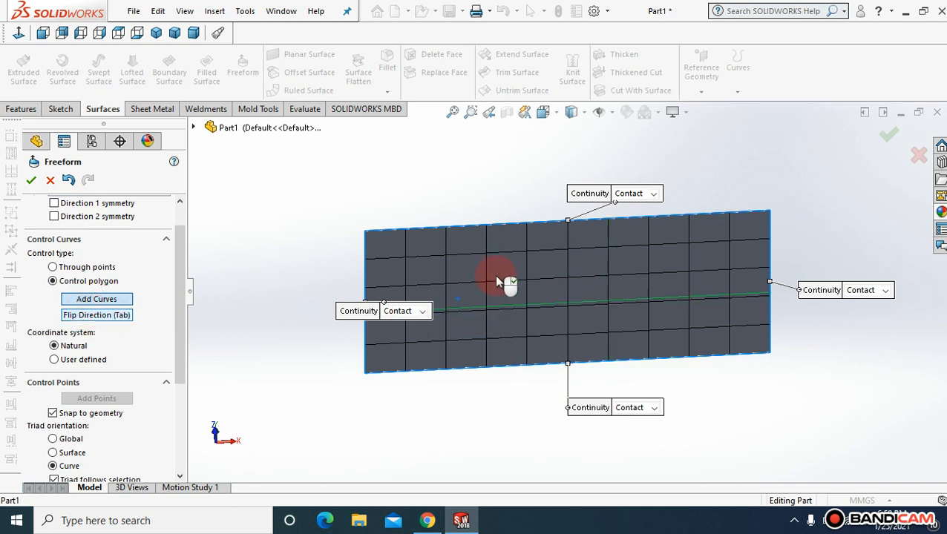
click(107, 316)
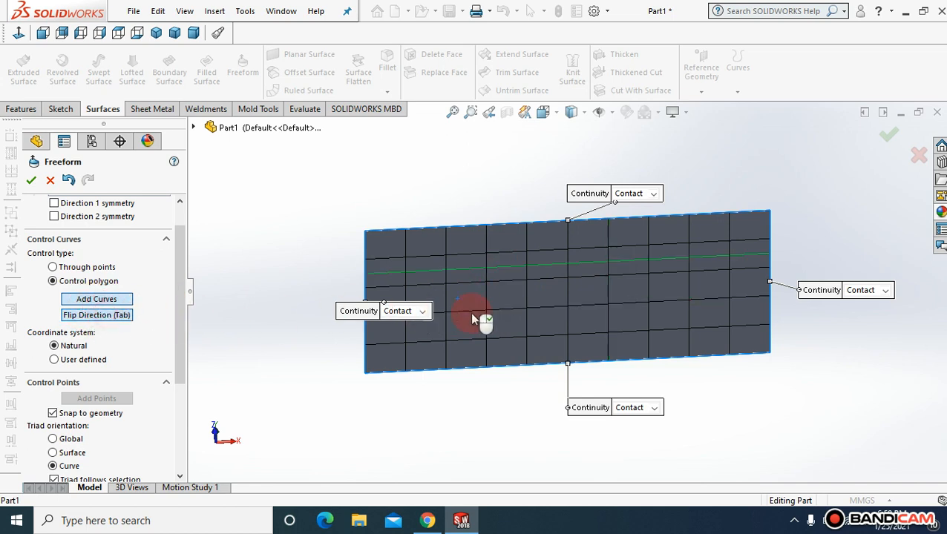
key(Tab)
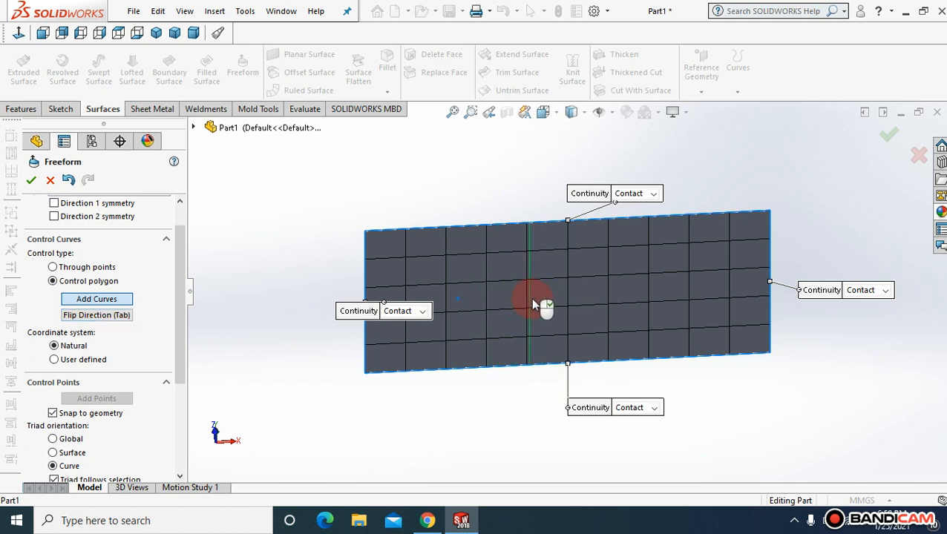
click(539, 300)
click(453, 296)
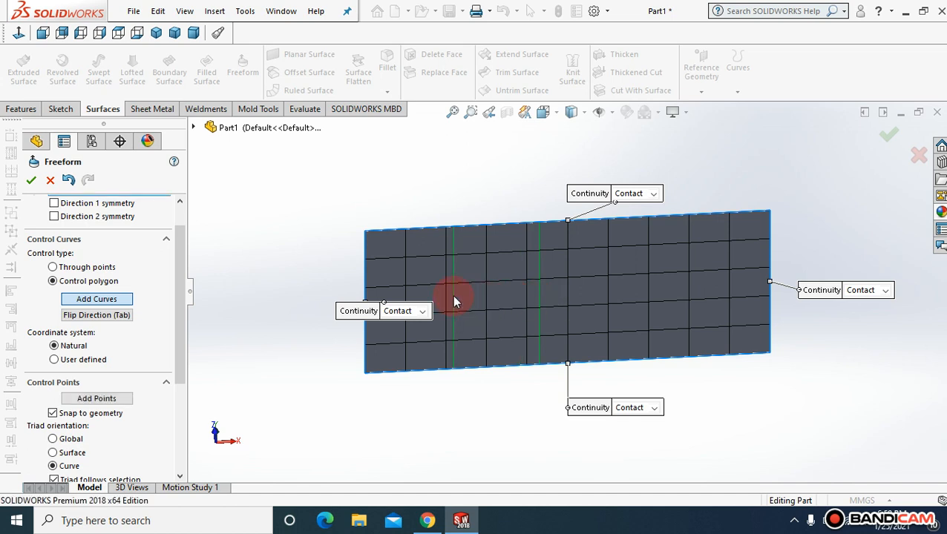
click(453, 297)
Finish adding curves, select the vertical control curve to edit its points, and try to add a control point at its middle
click(538, 257)
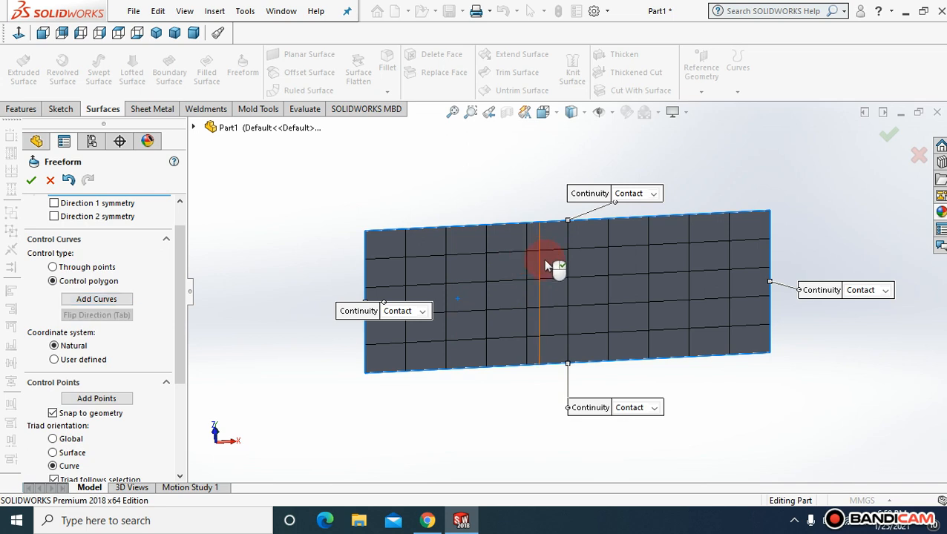
click(539, 270)
drag(176, 323, 177, 335)
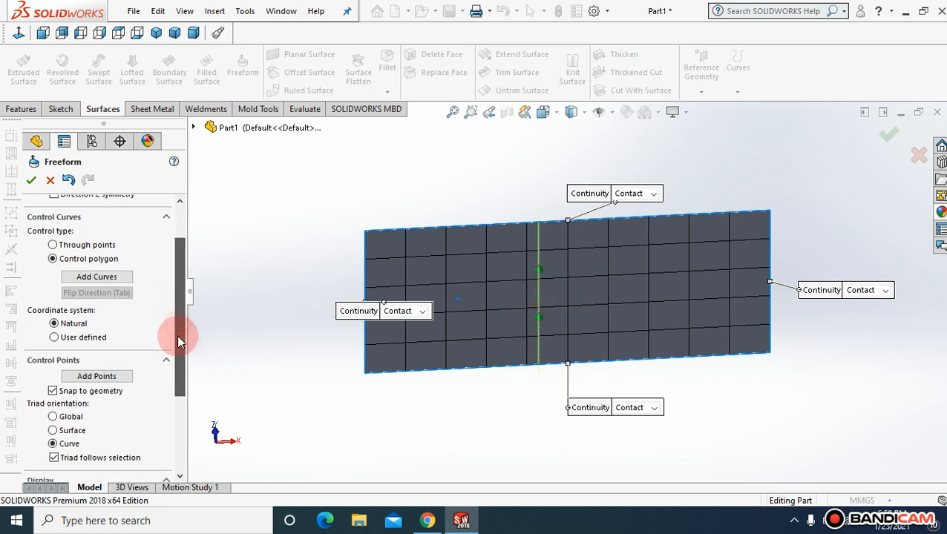
click(110, 376)
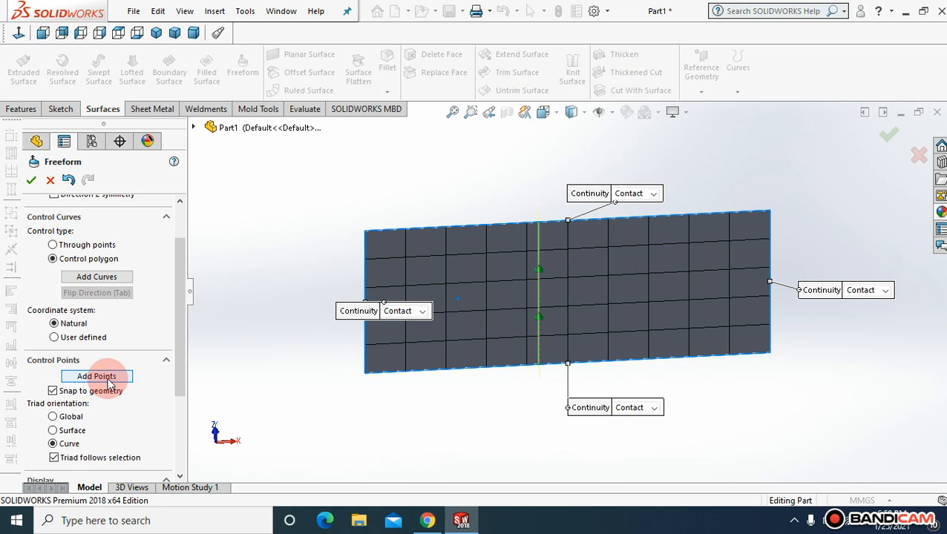
click(538, 294)
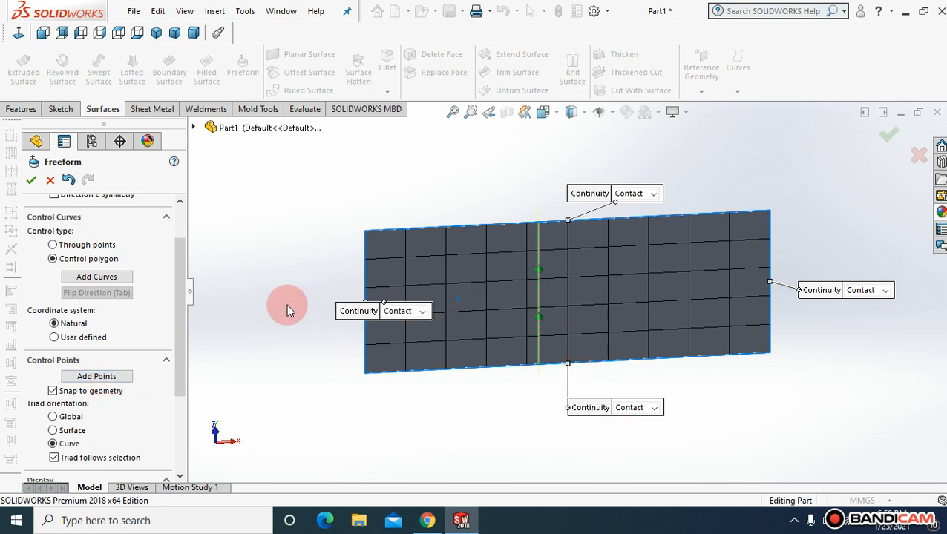
drag(181, 300, 183, 312)
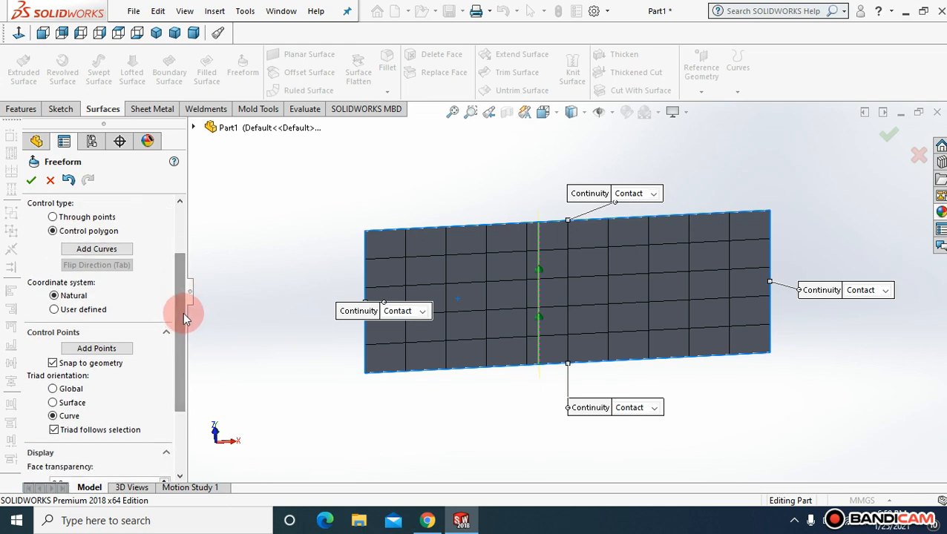
In the Right view, pull the curve's upper control point outward about 22 mm along the triad's Y direction
click(556, 117)
click(583, 170)
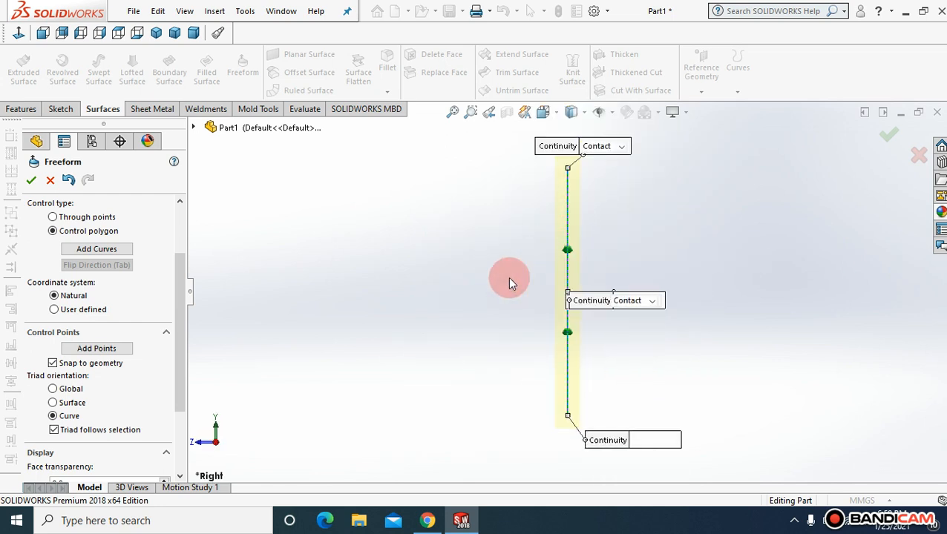
click(569, 253)
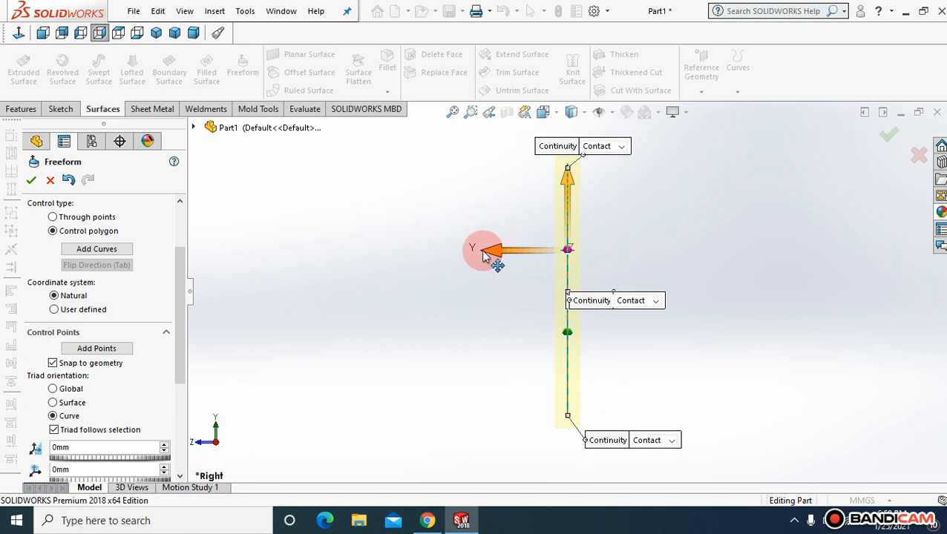
drag(484, 254, 357, 314)
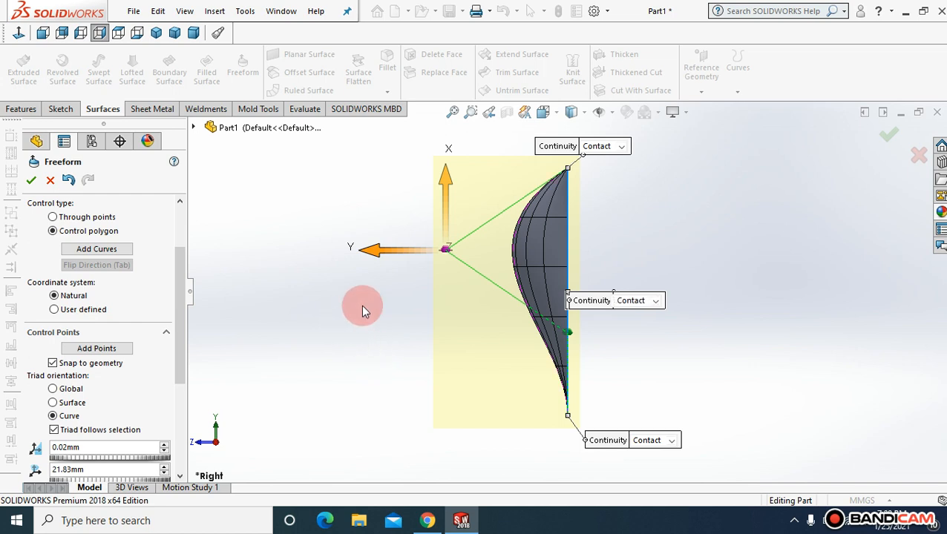
Pull the curve's lower control point outward in the Right view, about 6 mm in X and 14 mm in Y
mouse_move(398, 305)
middle_down()
mouse_move(425, 302)
mouse_move(397, 302)
middle_up()
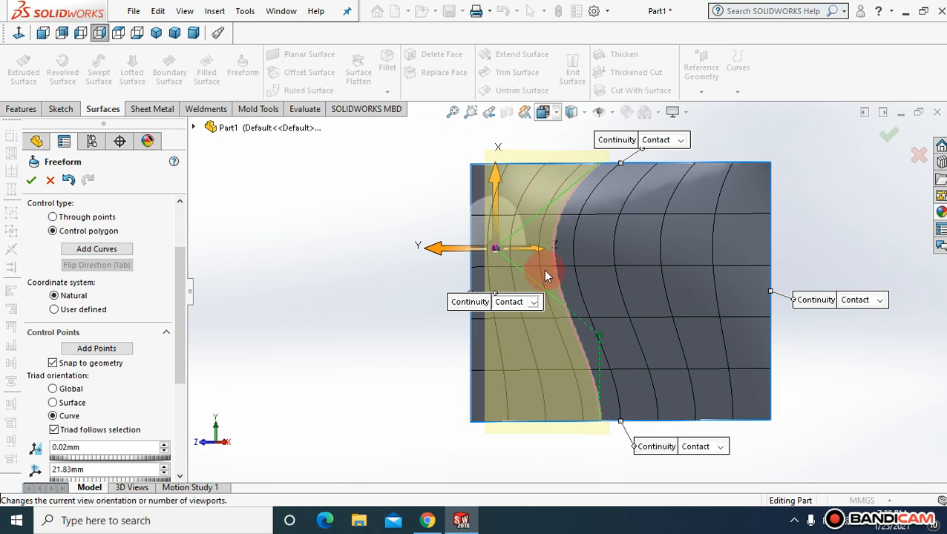
click(558, 115)
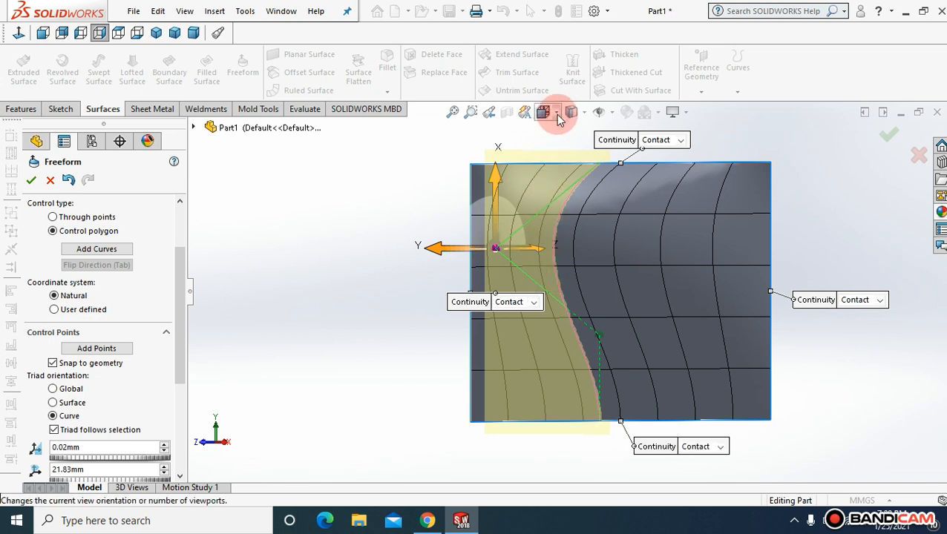
click(588, 174)
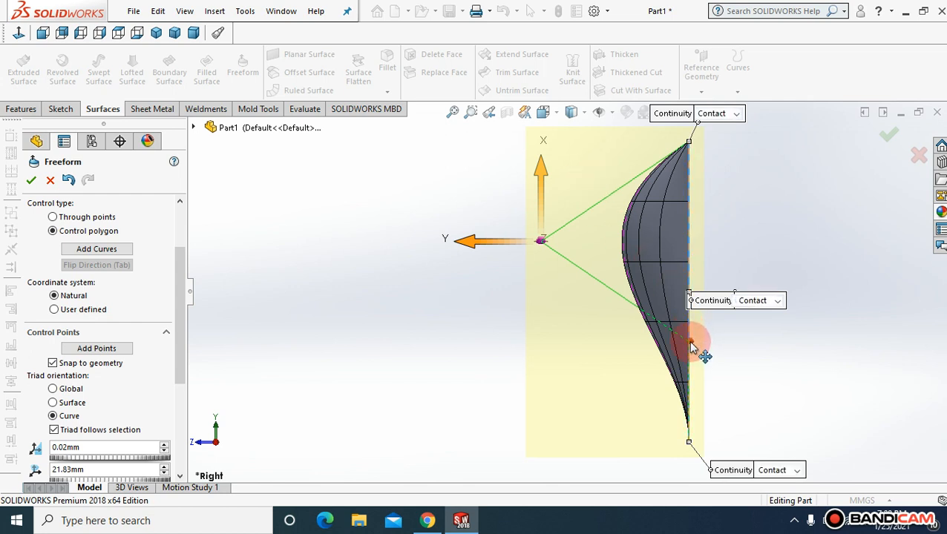
click(690, 345)
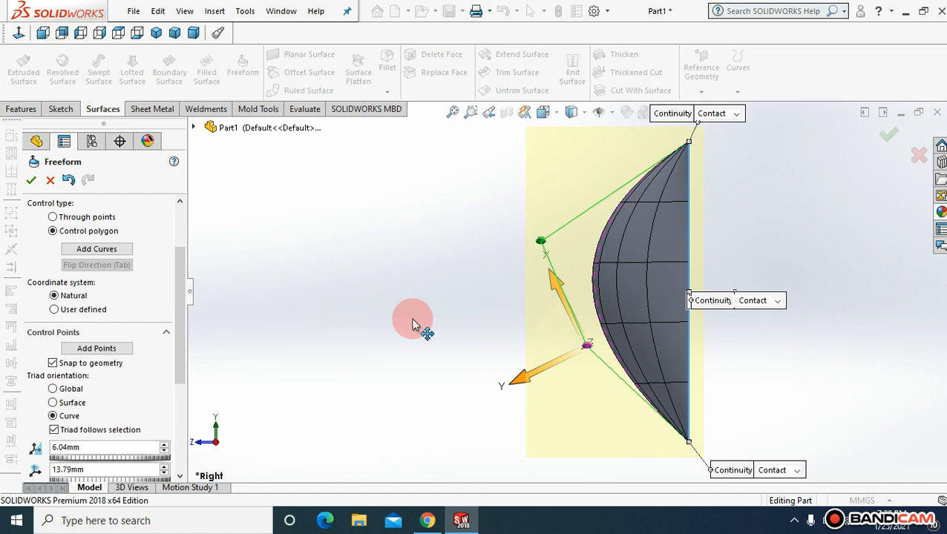
Pull the curve's lower control point farther outward, to about 6.7 mm in X and 17.7 mm in Y, and accept the freeform
drag(413, 320, 425, 309)
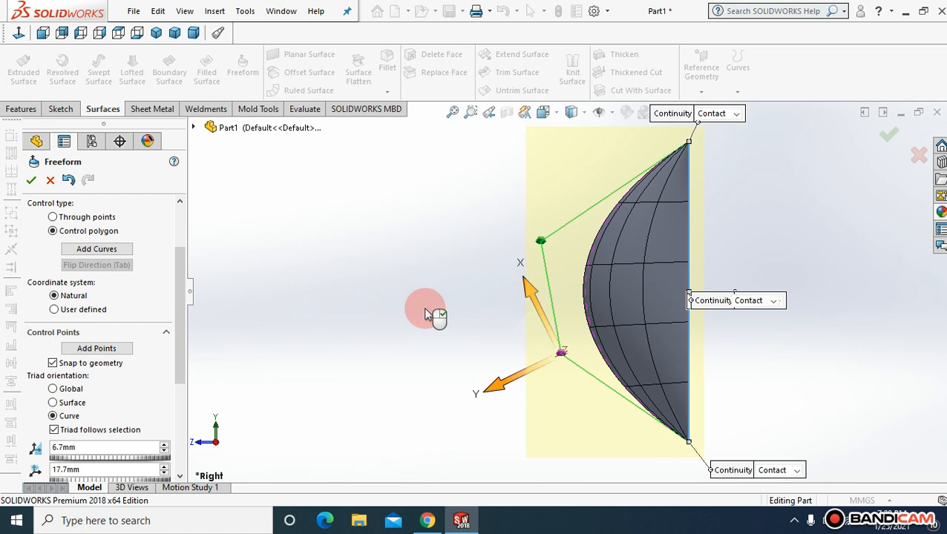
click(424, 314)
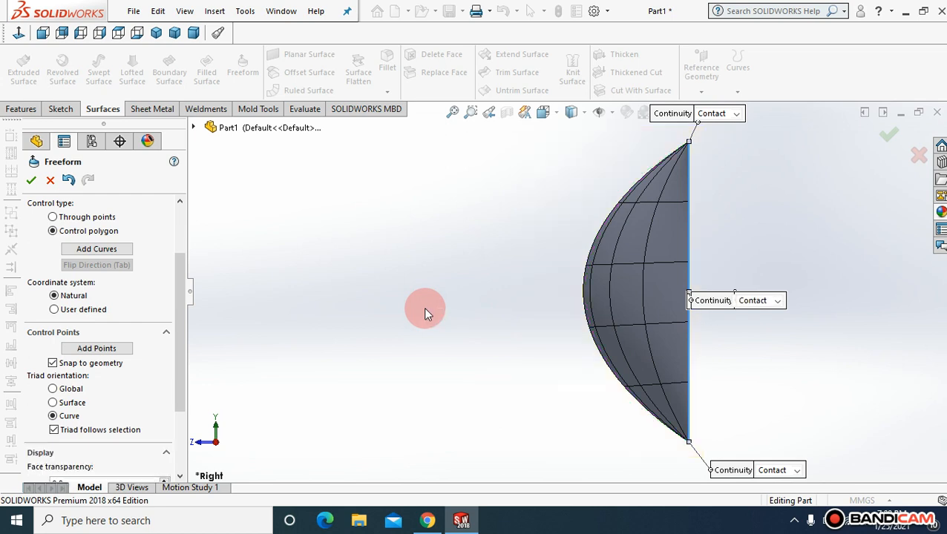
middle_drag(455, 291, 474, 264)
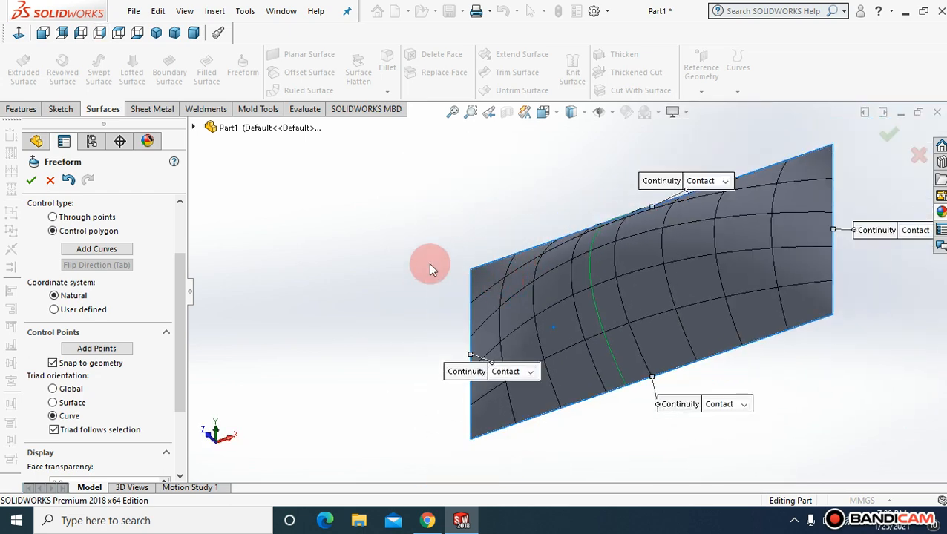
click(31, 179)
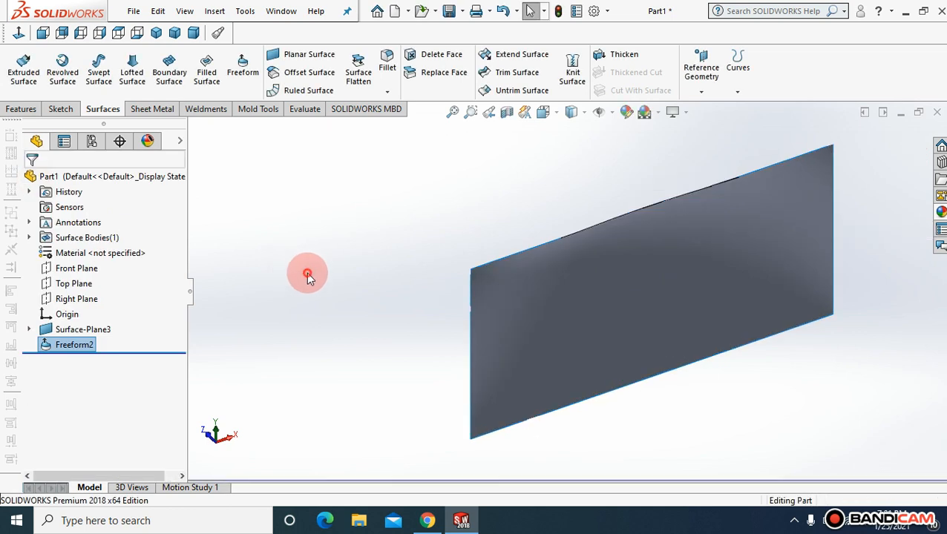
Apply a light cyan color from the standard swatches to the whole freeform surface body
mouse_move(307, 272)
middle_down()
mouse_move(368, 288)
mouse_move(397, 258)
mouse_move(334, 254)
mouse_move(428, 131)
middle_up()
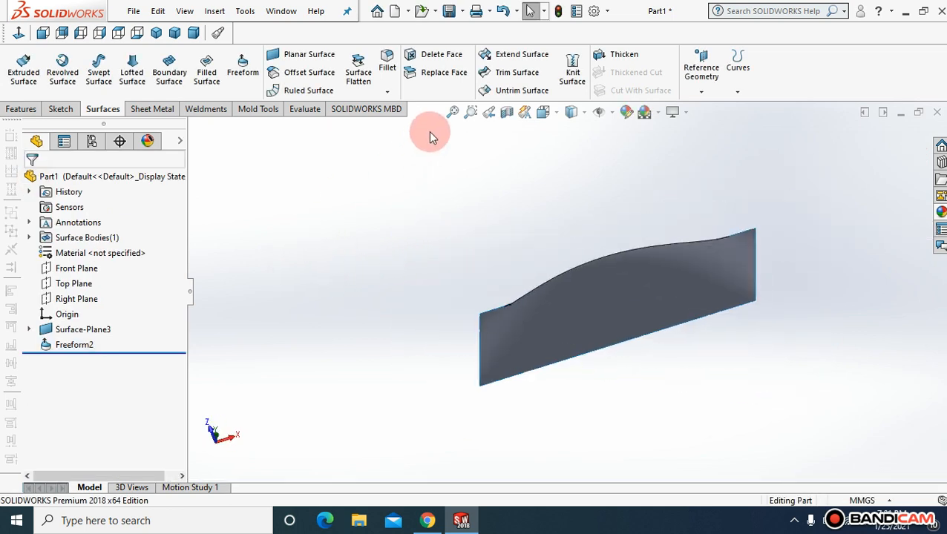
click(453, 111)
click(599, 307)
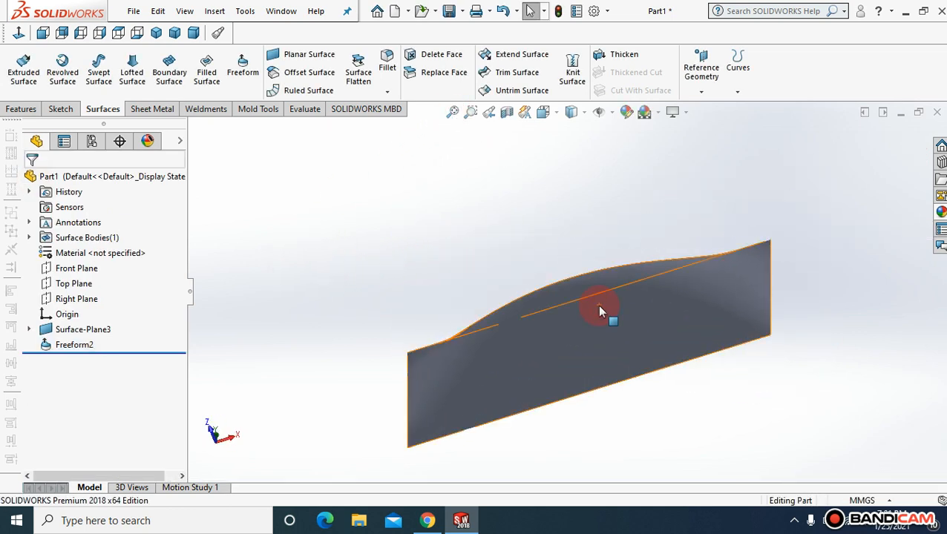
click(608, 284)
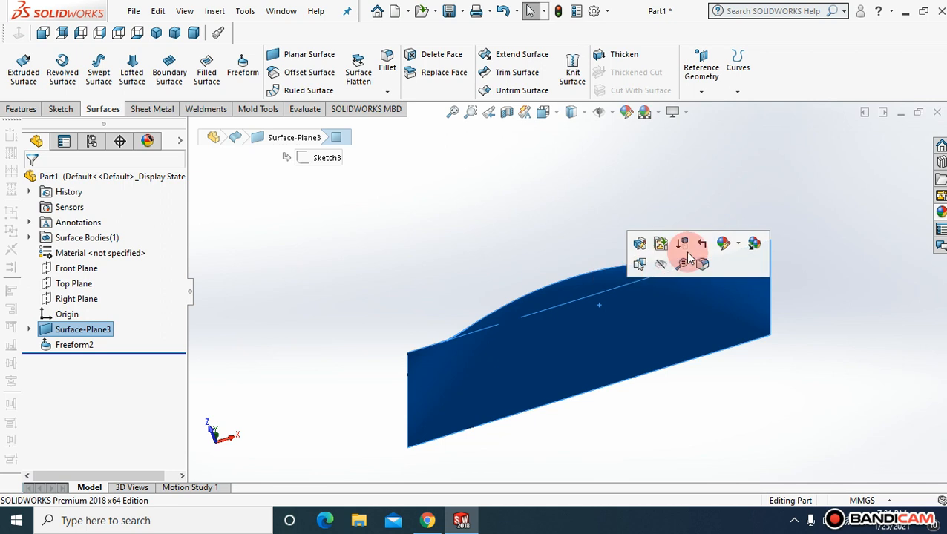
click(741, 245)
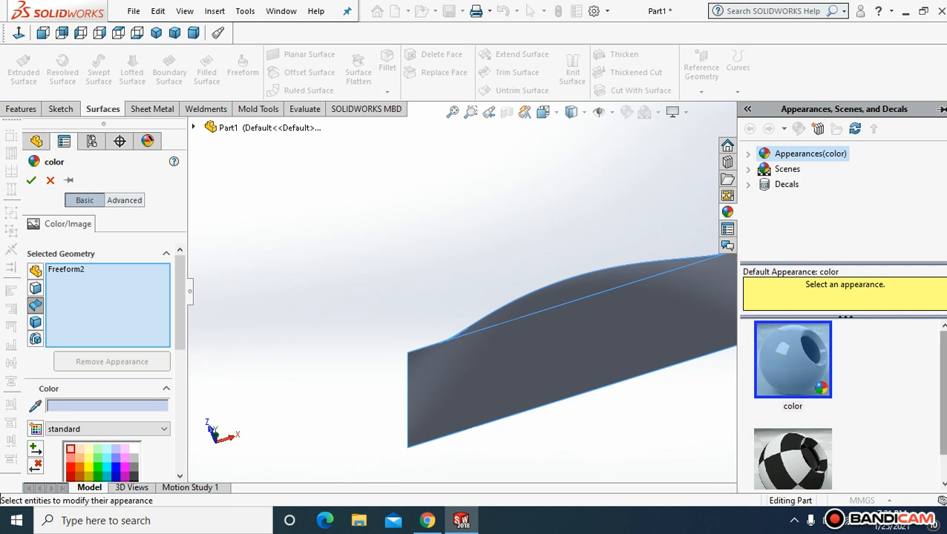
drag(941, 365, 940, 382)
drag(184, 296, 190, 313)
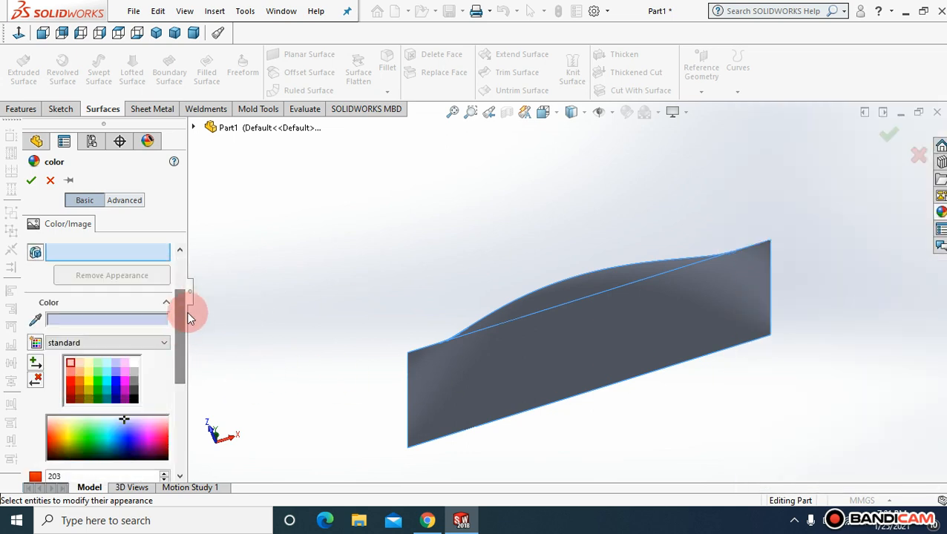
click(70, 382)
click(99, 386)
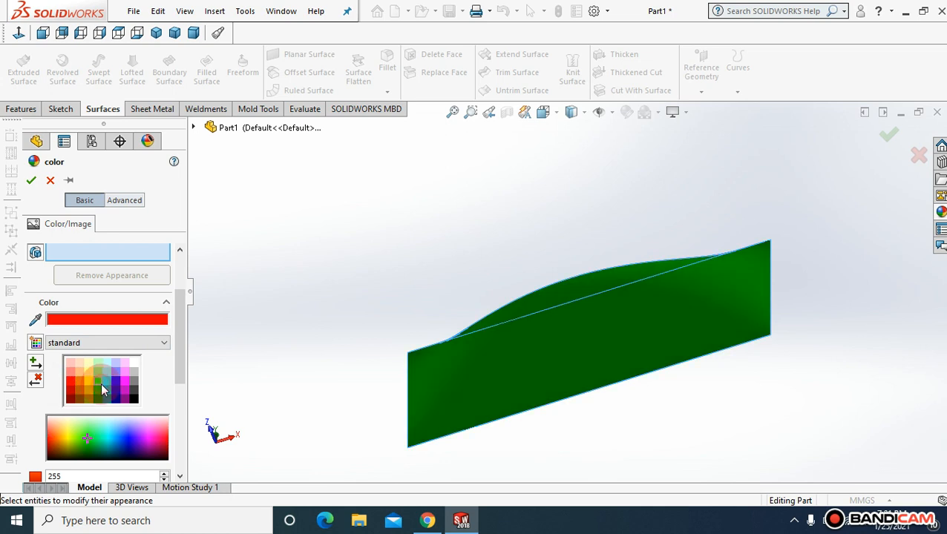
click(105, 371)
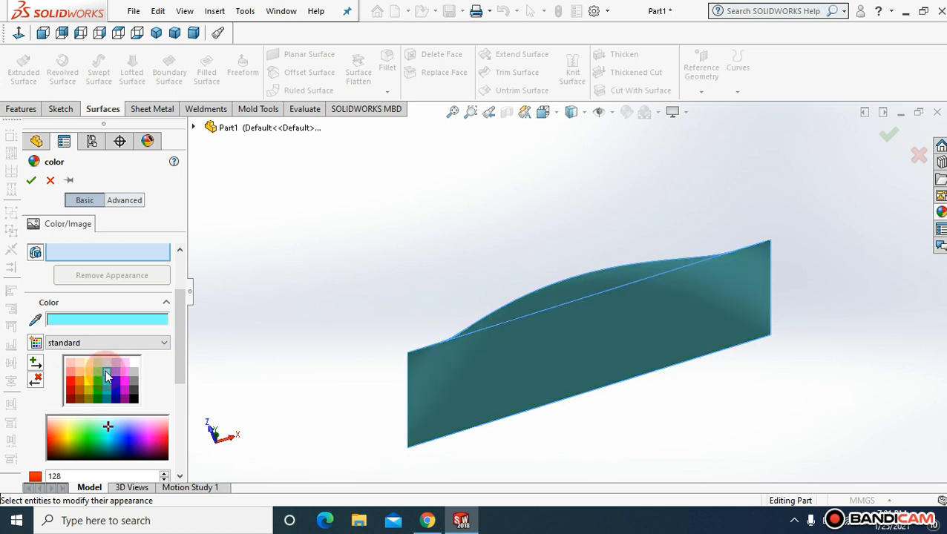
click(30, 180)
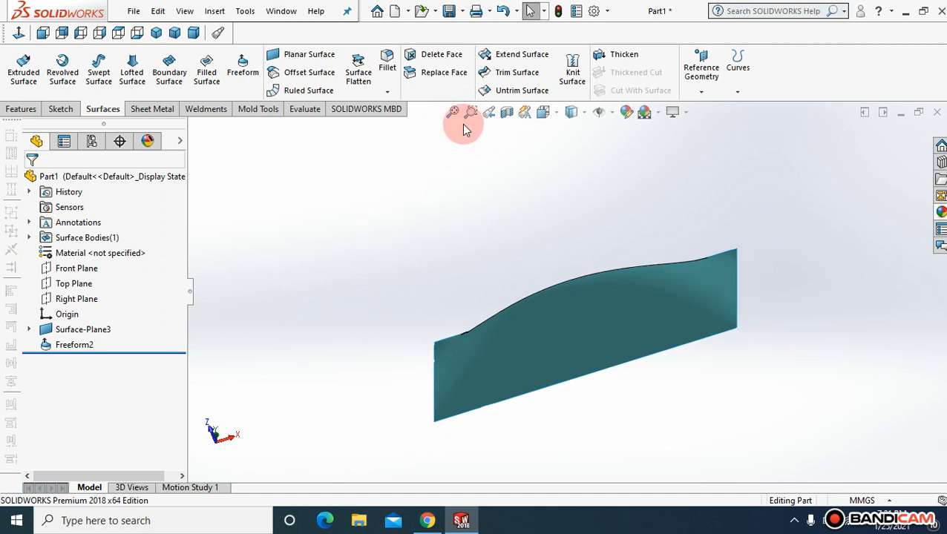
middle_drag(393, 216, 421, 264)
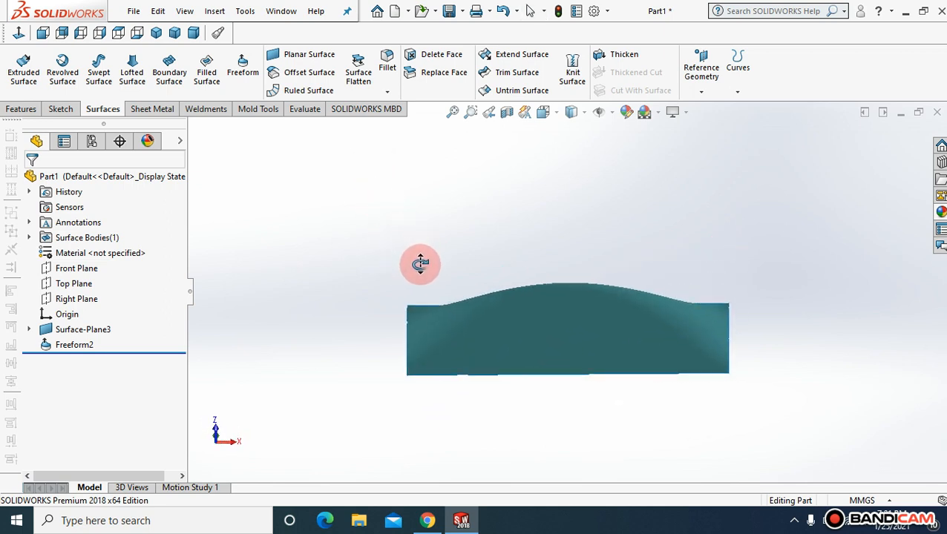
click(450, 115)
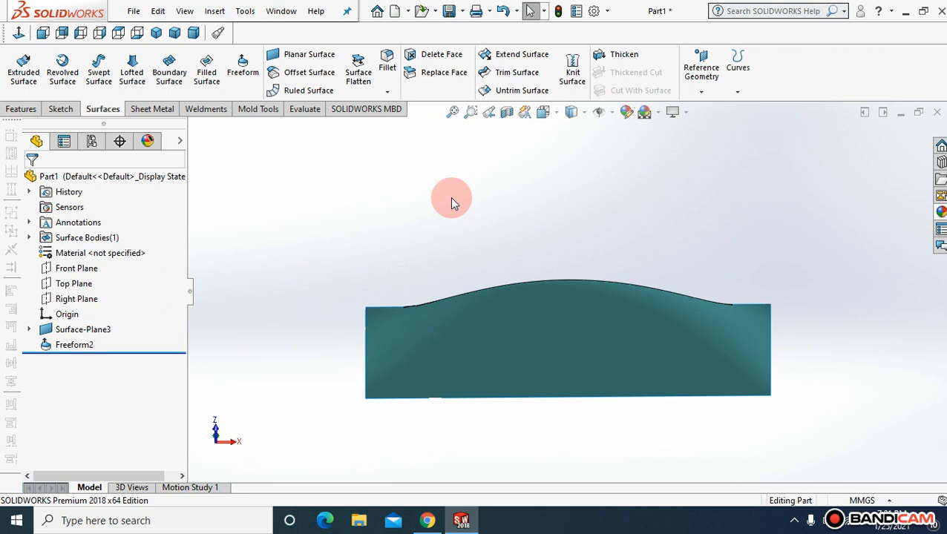